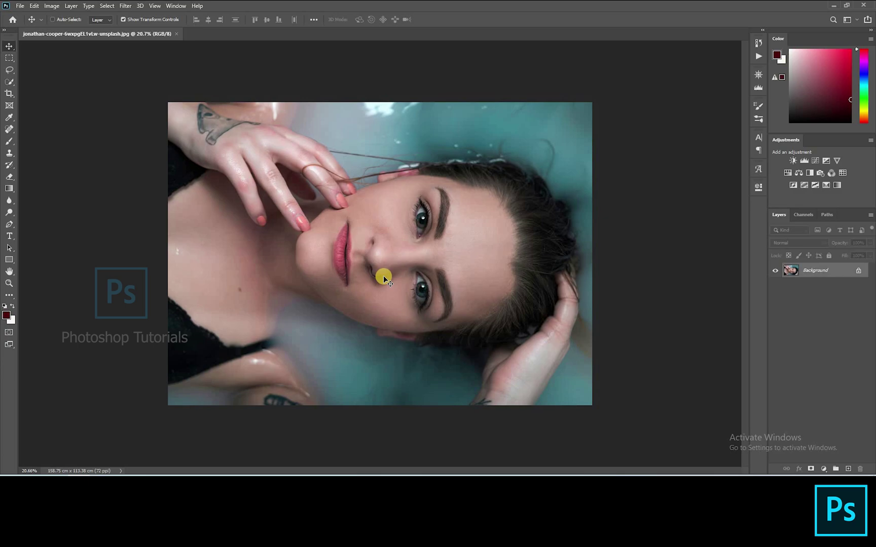
Duplicate the Background as Layer 1 with Ctrl+J and launch the Camera Raw Filter on it
key("ctrl+j")
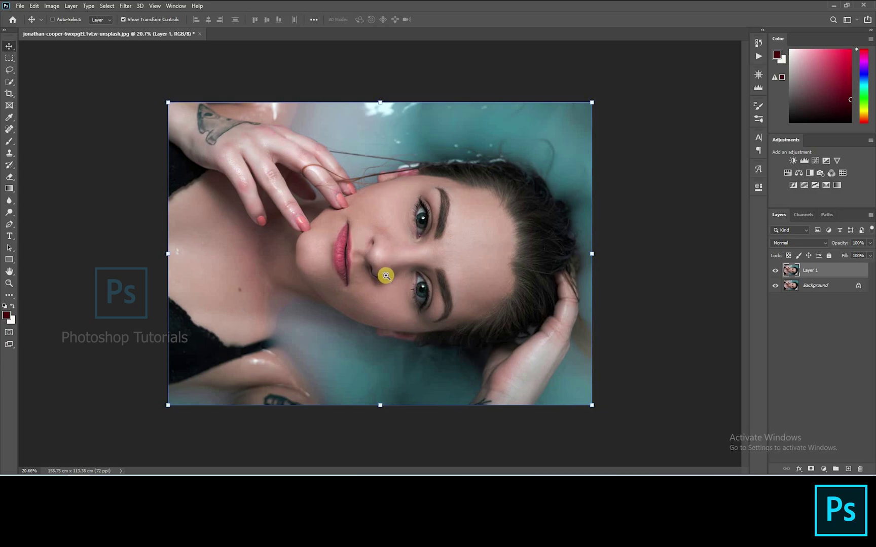
key("ctrl+shift+a")
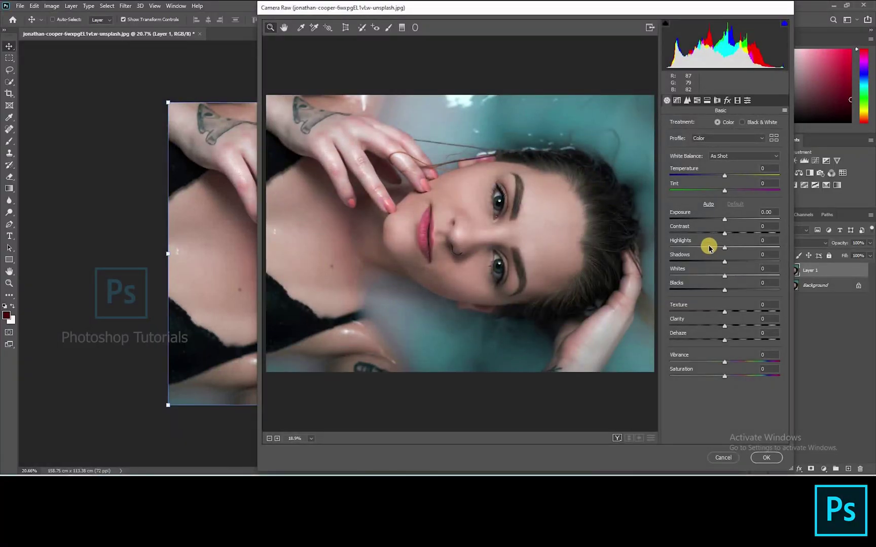
In Camera Raw's Basic panel, set Highlights -43, Shadows +31 and Exposure -0.65
left_click_drag(708, 248, 705, 249)
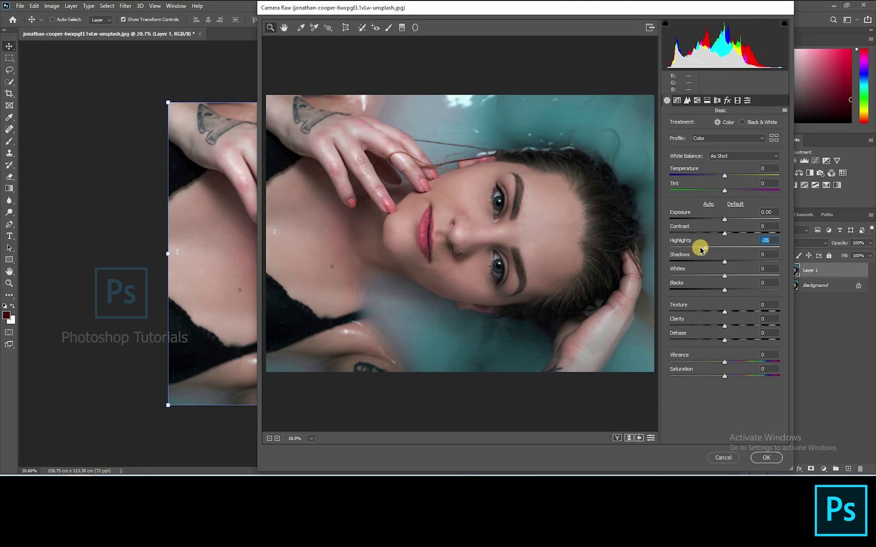
key("Down")
key("Down")
key("Down")
key("Down")
key("Down")
key("Down")
key("Down")
key("Down")
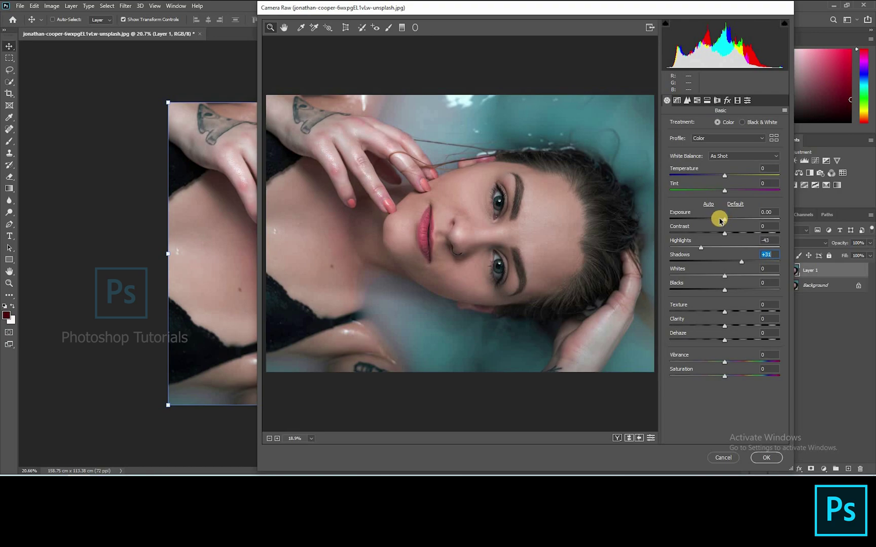
left_click_drag(720, 220, 718, 221)
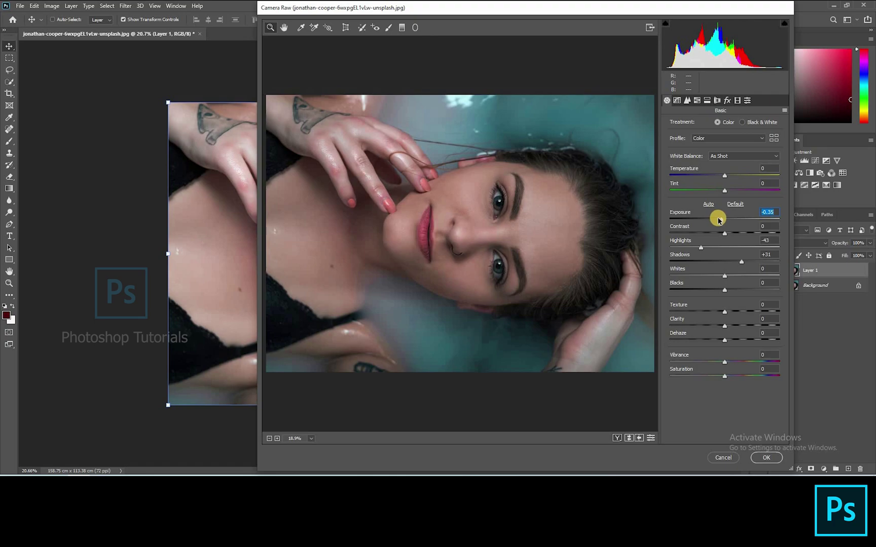
left_click(697, 100)
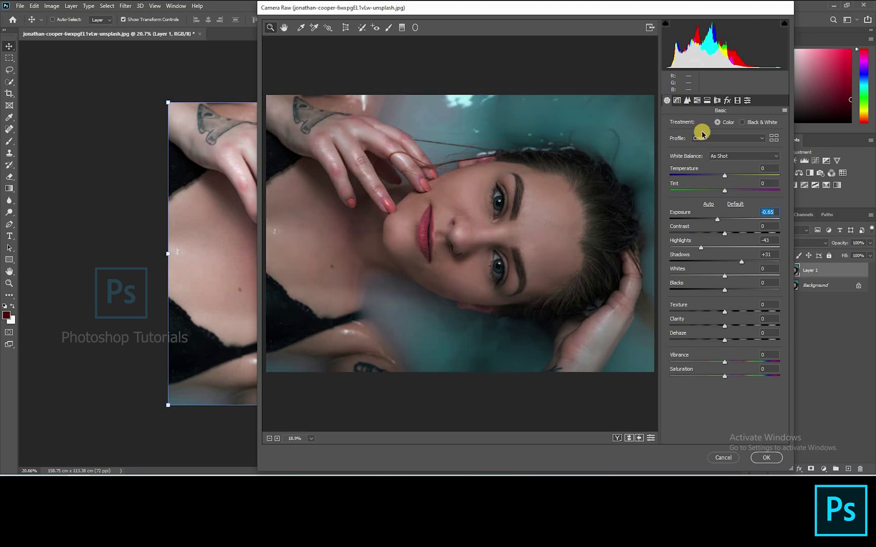
Shift the Aquas, Blues, Purples and Greens hues, setting the Aqua hue to -41
left_click(688, 222)
left_click_drag(725, 233, 745, 204)
mouse_move(723, 171)
left_mouse_down()
mouse_move(700, 176)
mouse_move(733, 172)
mouse_move(727, 178)
mouse_move(710, 171)
mouse_move(728, 172)
mouse_move(732, 158)
left_mouse_up()
left_click(733, 245)
left_click_drag(696, 231, 778, 218)
left_click(702, 218)
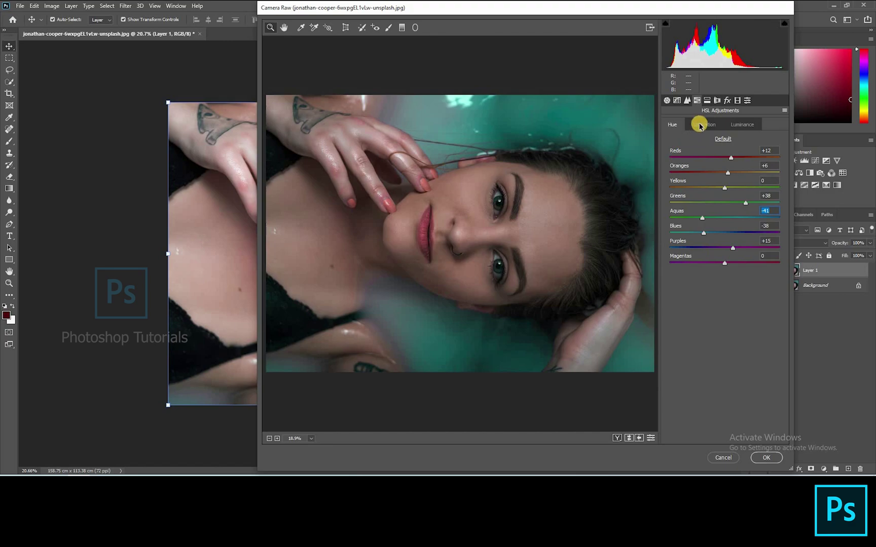
Set Aquas saturation +30 and luminance Greens -27, Aquas -24, Blues +15, then apply the filter
key("ctrl+alt+shift+s")
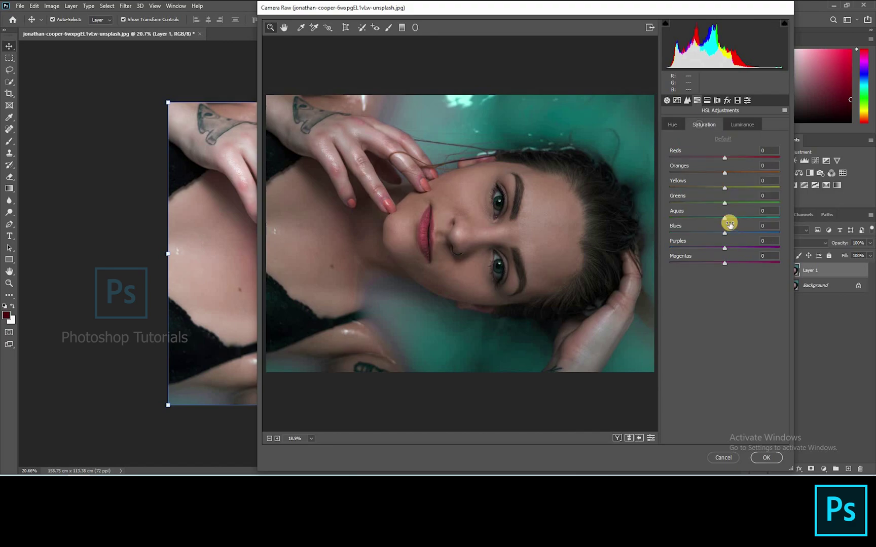
left_click(746, 219)
left_click_drag(746, 218, 740, 218)
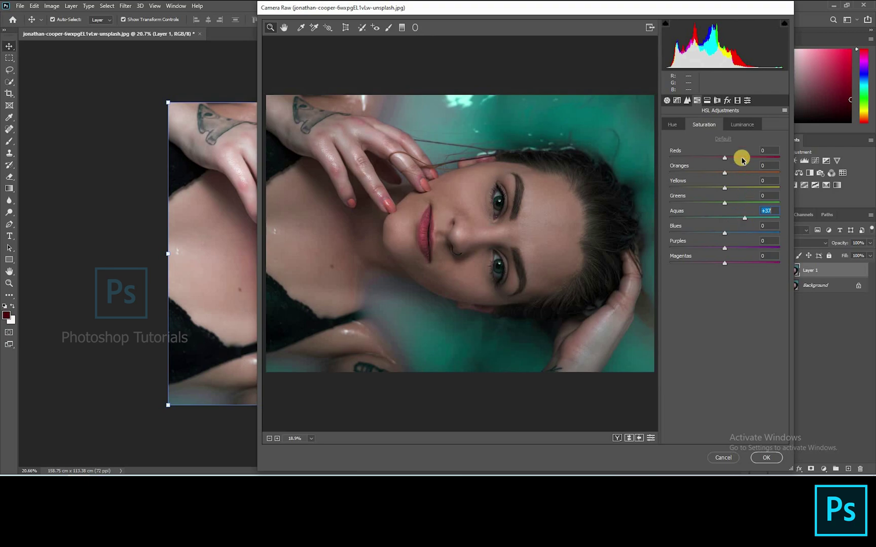
left_click(736, 126)
left_click_drag(688, 218, 777, 219)
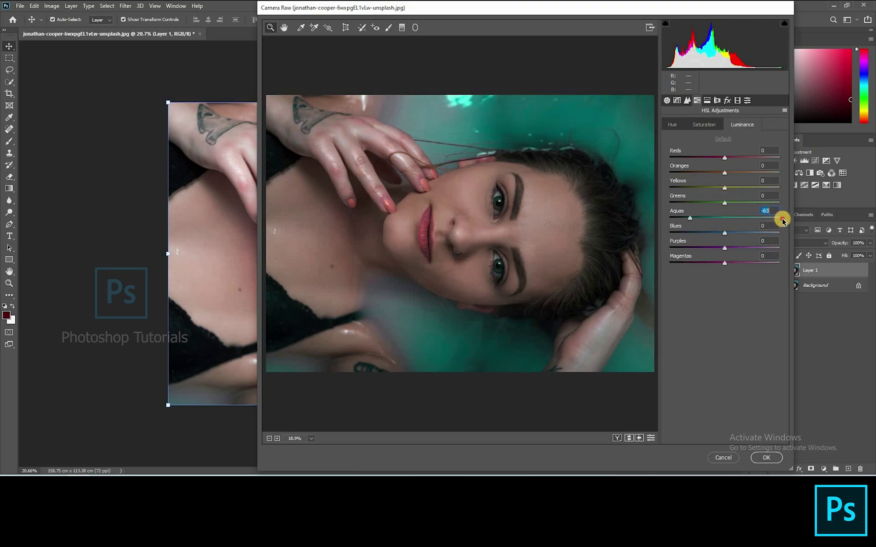
left_click(712, 215)
left_click_drag(726, 203, 706, 234)
mouse_move(724, 233)
left_mouse_down()
mouse_move(738, 238)
mouse_move(732, 235)
left_mouse_up()
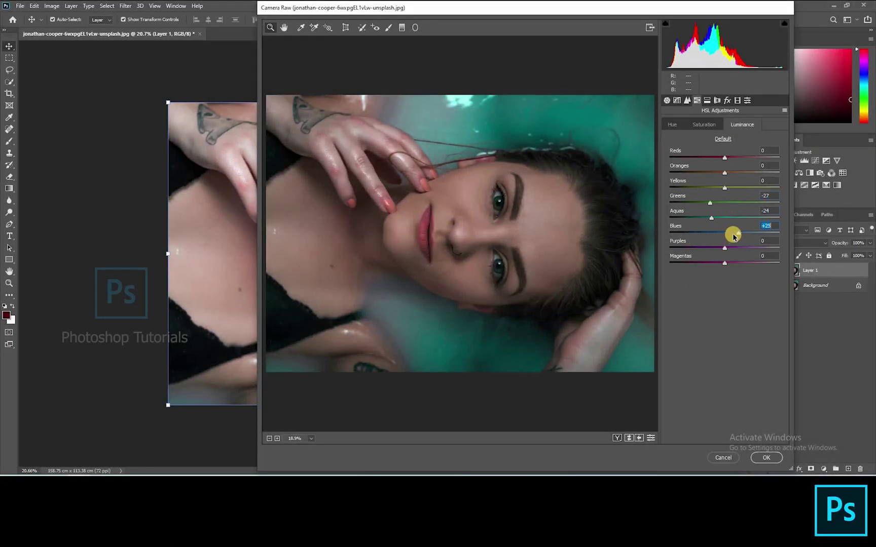
left_click(759, 458)
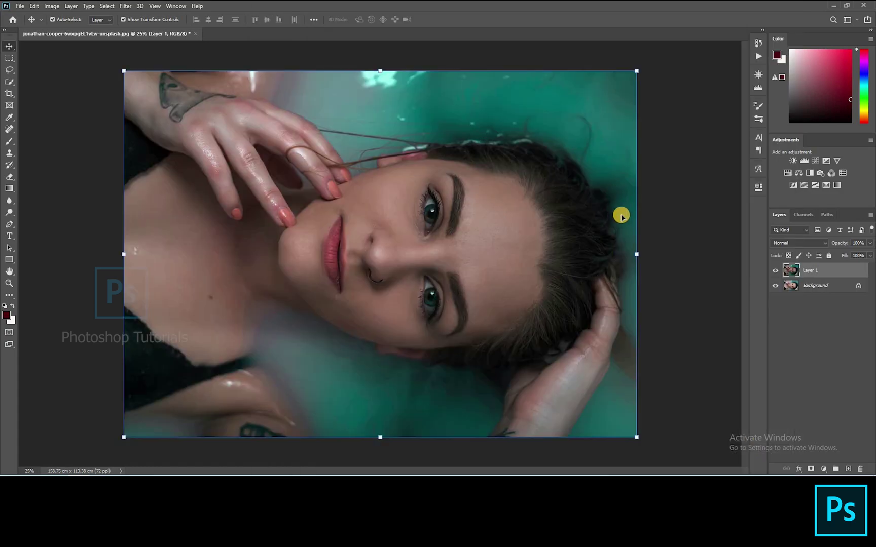
Rotate the canvas view -90° so the face is upright, and zoom in on the face
key("r")
left_click_drag(476, 78, 354, 62)
scroll(368, 82, "down", 3)
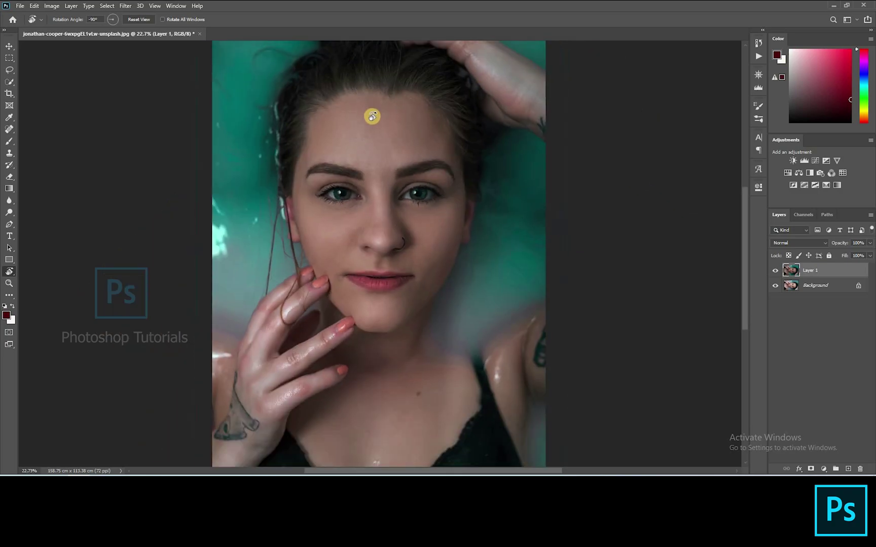
key("v")
scroll(378, 167, "up", 2)
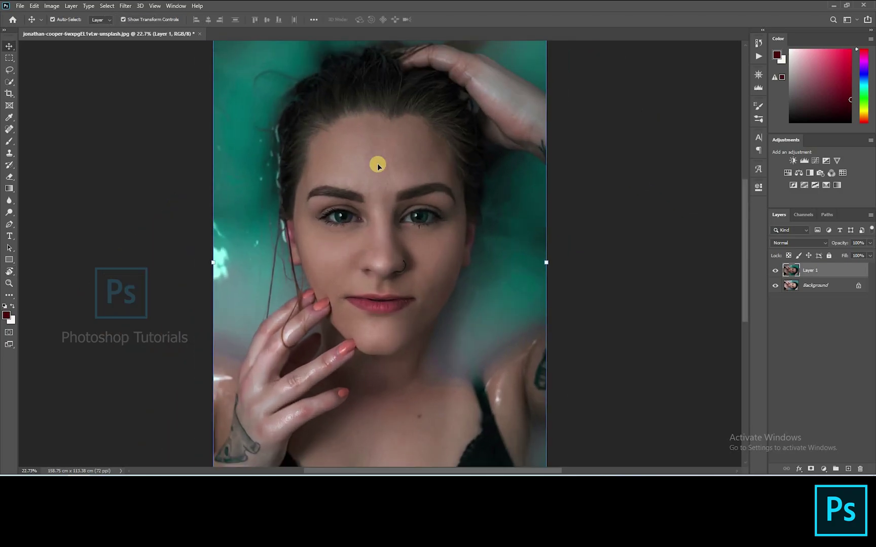
left_click_drag(377, 165, 439, 265)
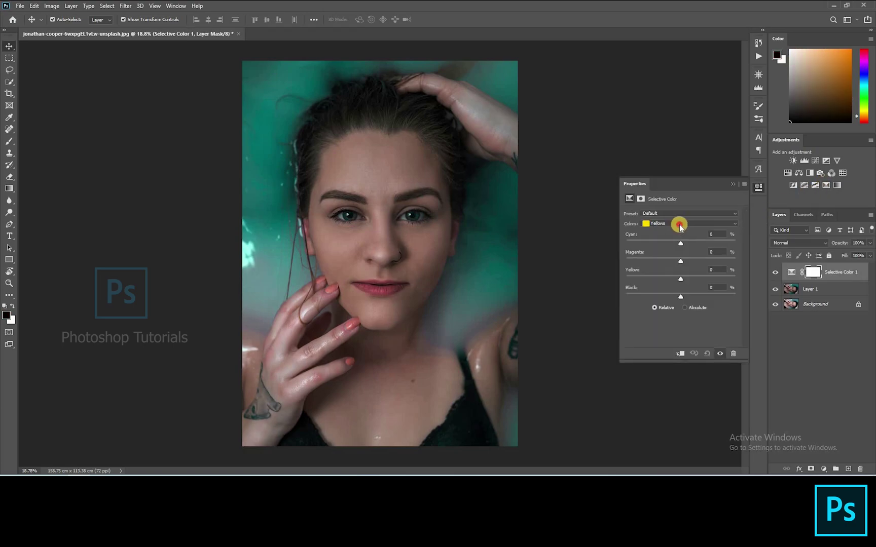
Set Selective Color Reds to Cyan -56, Magenta -27, Yellow +17
left_click(673, 223)
left_click(661, 224)
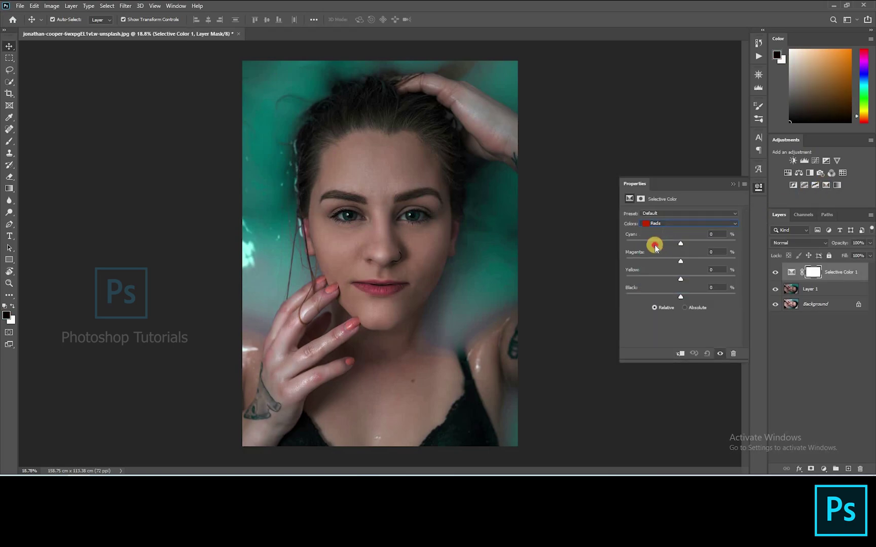
left_click_drag(650, 245, 684, 285)
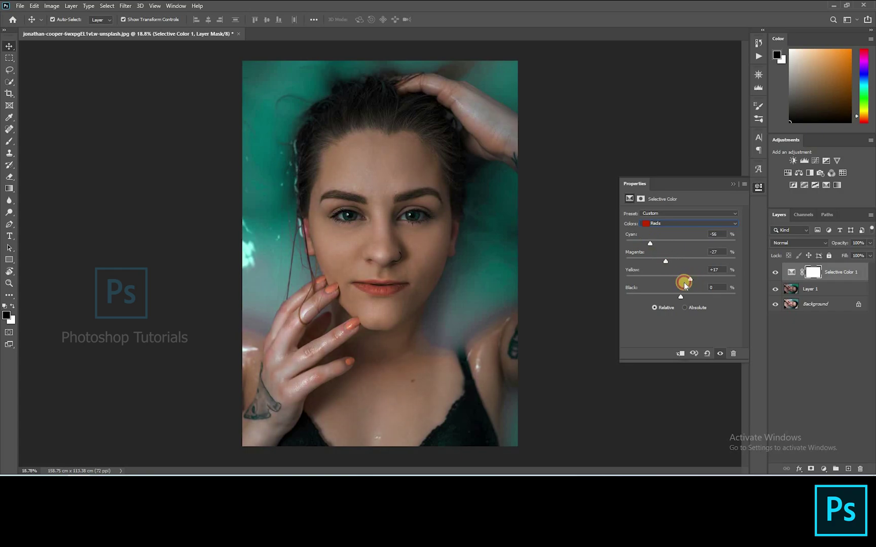
Set Yellows to Cyan -60, Magenta -44, Yellow -37, Black +43, and close Properties
left_click(673, 223)
left_click(650, 236)
left_click(657, 260)
mouse_move(679, 295)
left_mouse_down()
mouse_move(704, 297)
mouse_move(689, 280)
left_mouse_up()
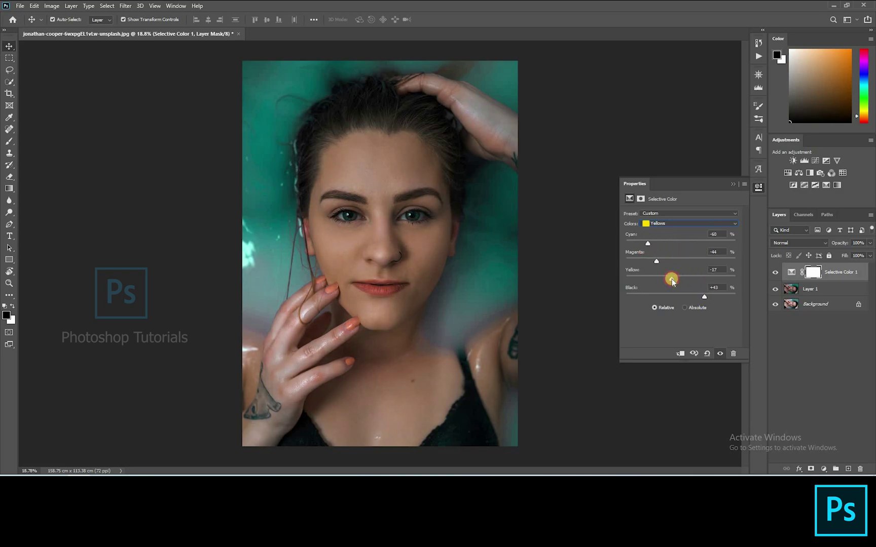
left_click(732, 184)
left_click(775, 272)
scroll(391, 230, "up", 5)
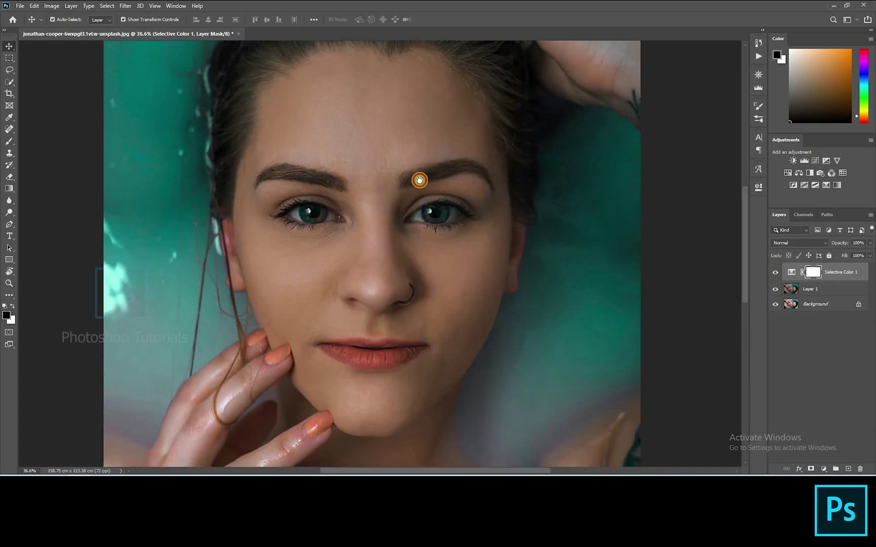
Paint black over the lower lip on the Selective Color mask with a small brush
scroll(396, 297, "down", 2)
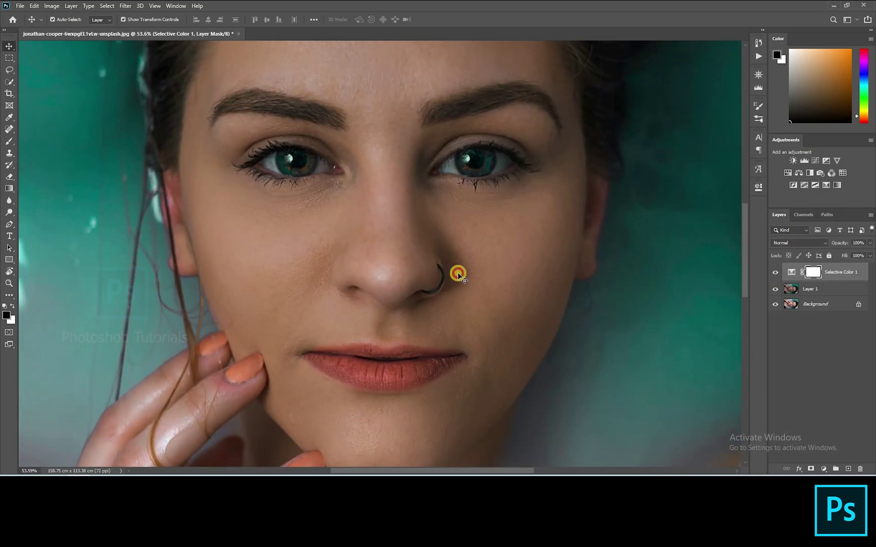
scroll(458, 274, "down", 4)
scroll(457, 273, "left", 3)
key("b")
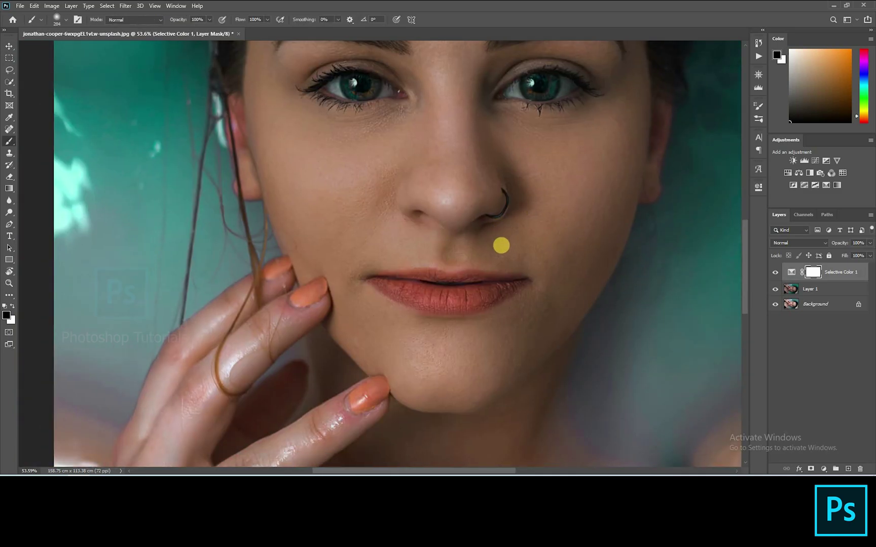
key("bracketleft")
key("bracketleft")
key("bracketleft")
key("bracketleft")
key("bracketleft")
key("bracketleft")
key("bracketleft")
key("bracketleft")
key("bracketleft")
key("bracketleft")
key("bracketleft")
key("bracketleft")
mouse_move(498, 293)
left_mouse_down()
mouse_move(519, 279)
mouse_move(474, 277)
mouse_move(485, 276)
mouse_move(457, 294)
mouse_move(492, 300)
mouse_move(448, 310)
mouse_move(375, 278)
mouse_move(431, 298)
mouse_move(413, 286)
mouse_move(445, 281)
mouse_move(395, 277)
left_mouse_up()
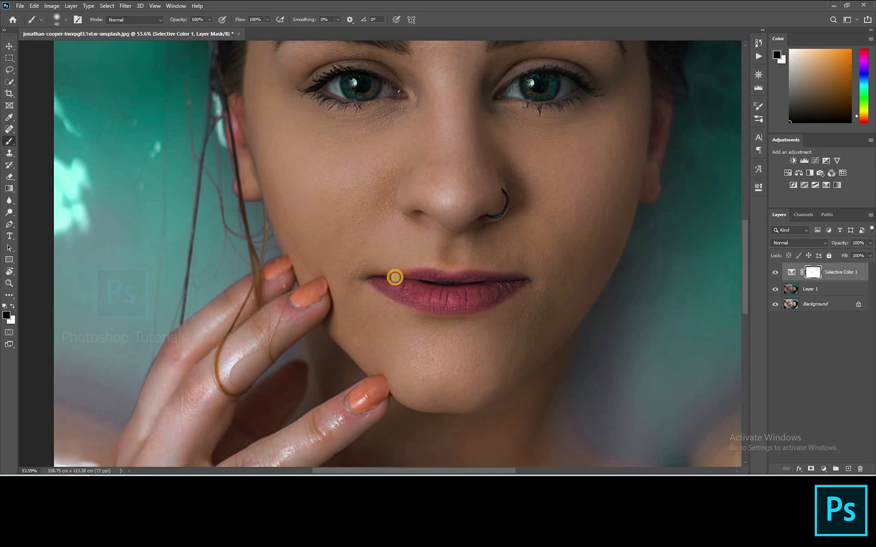
Paint both eyes out of the mask, checking with the red overlay, and bring up the mask properties
key("backslash")
key("backslash")
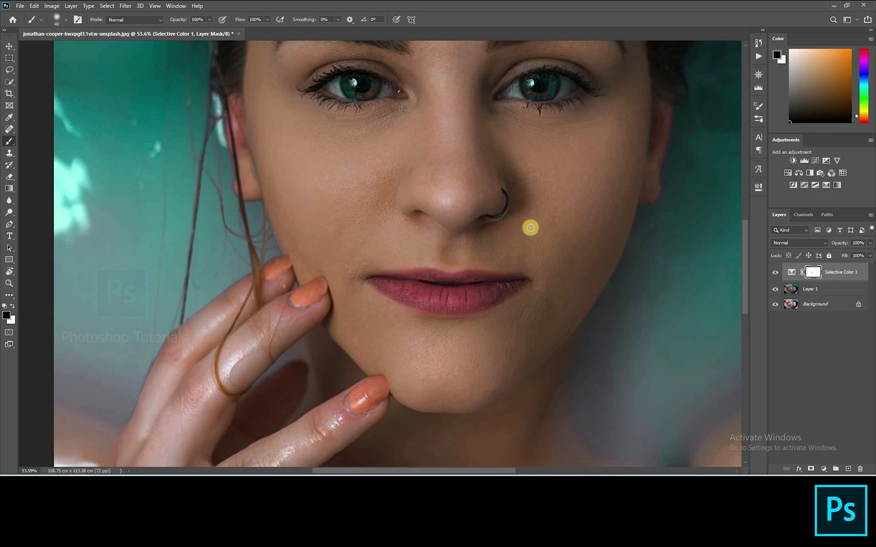
scroll(518, 269, "up", 3)
left_click_drag(539, 178, 545, 174)
key("x")
key("backslash")
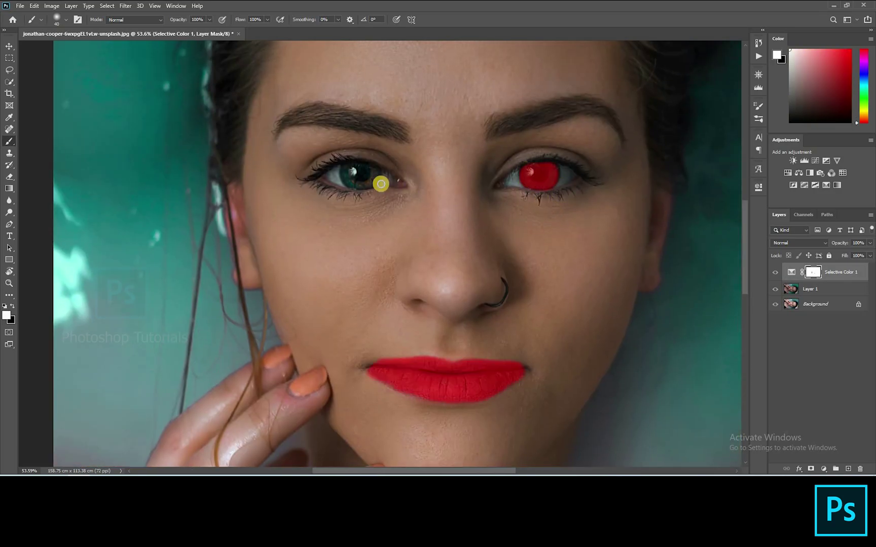
key("x")
mouse_move(352, 175)
left_mouse_down()
mouse_move(393, 182)
mouse_move(376, 185)
mouse_move(376, 173)
mouse_move(346, 180)
left_mouse_up()
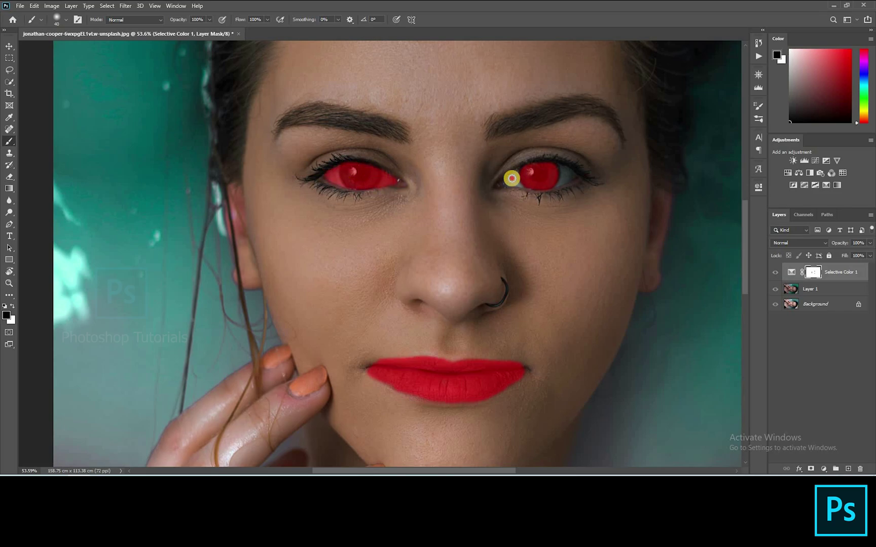
mouse_move(521, 182)
left_mouse_down()
mouse_move(572, 177)
mouse_move(547, 168)
left_mouse_up()
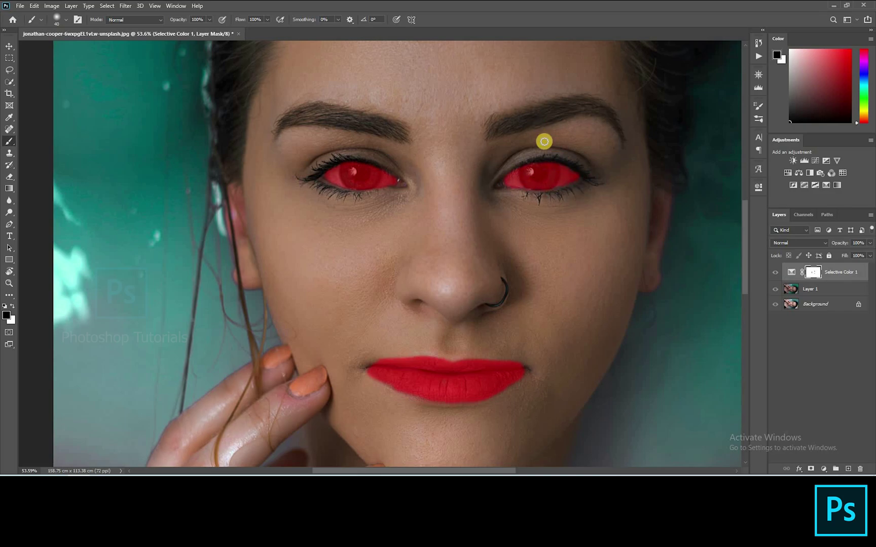
key("ctrl+0")
key("backslash")
double_click(812, 273)
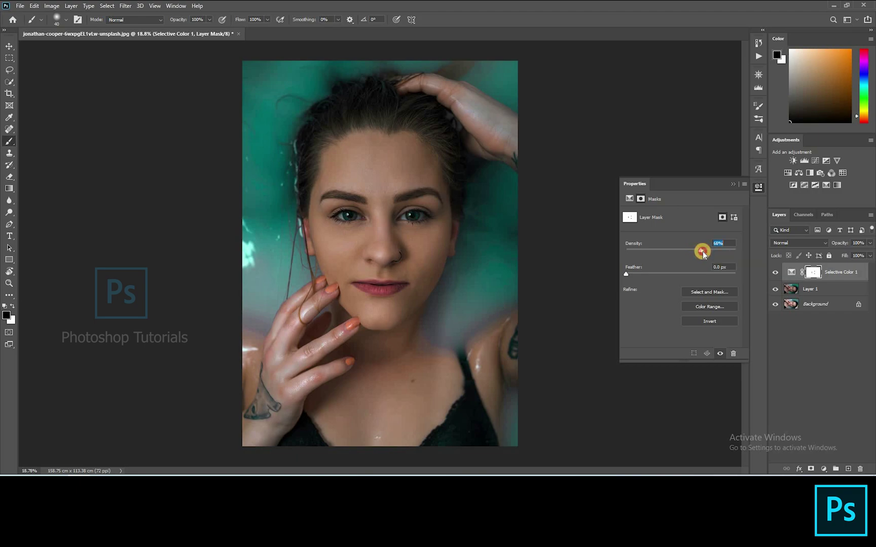
Set the mask density to 70%, close Properties, and add a new empty layer on top
left_click(784, 268)
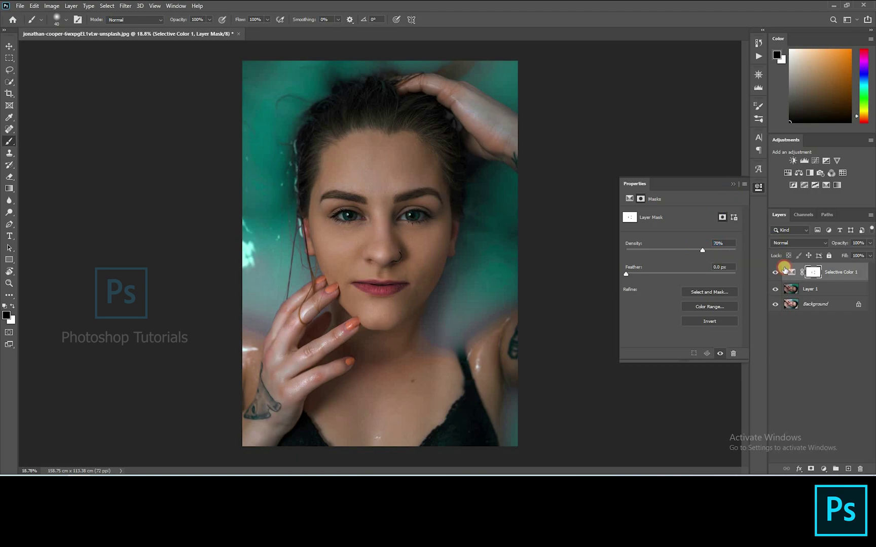
left_click(776, 267)
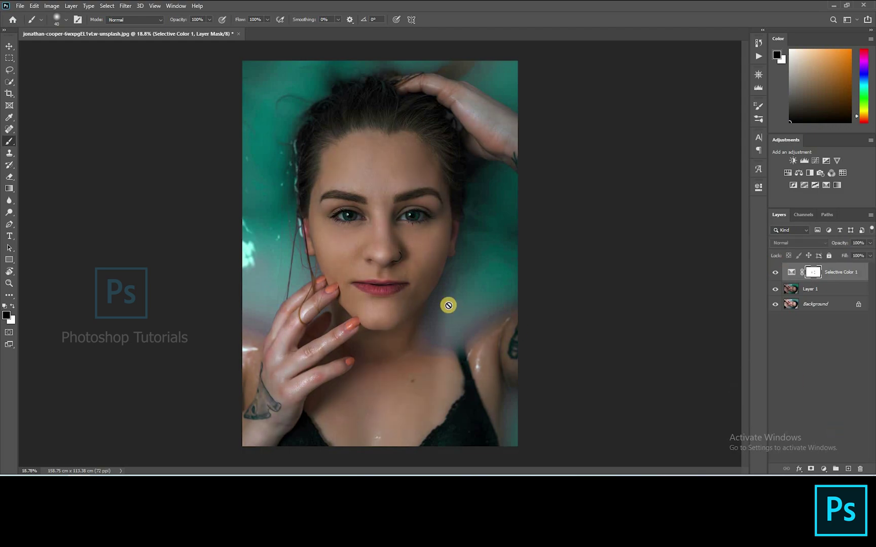
scroll(445, 294, "down", 1)
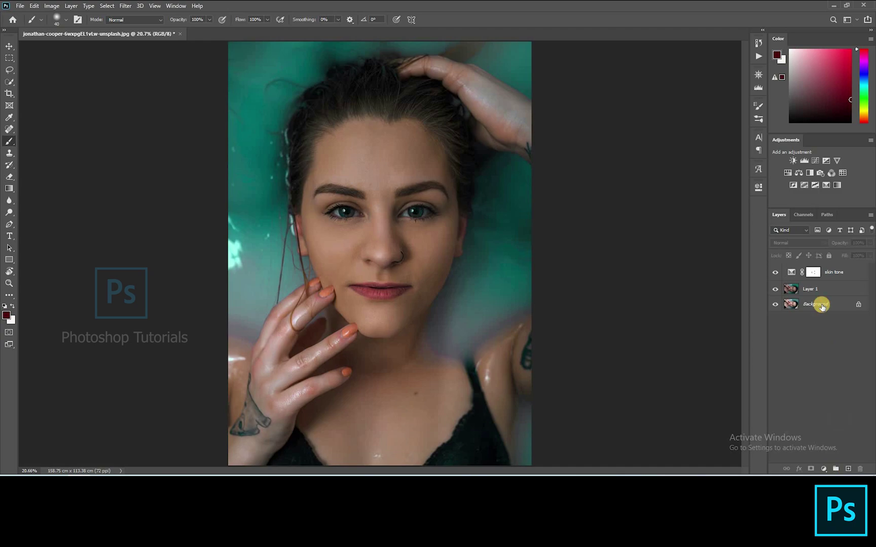
key("ctrl+shift+alt+n")
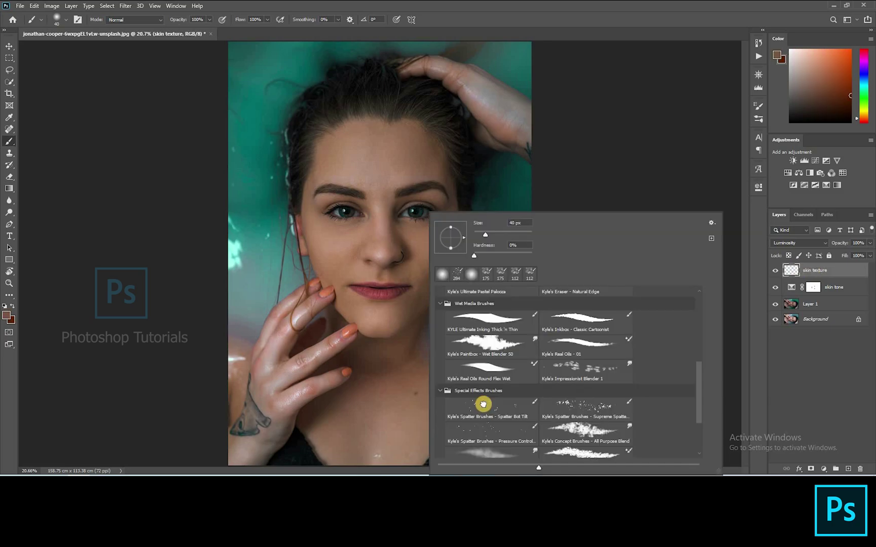
Choose the Spatter Bot Tilt brush at size 500 with 14% flow
left_click(484, 404)
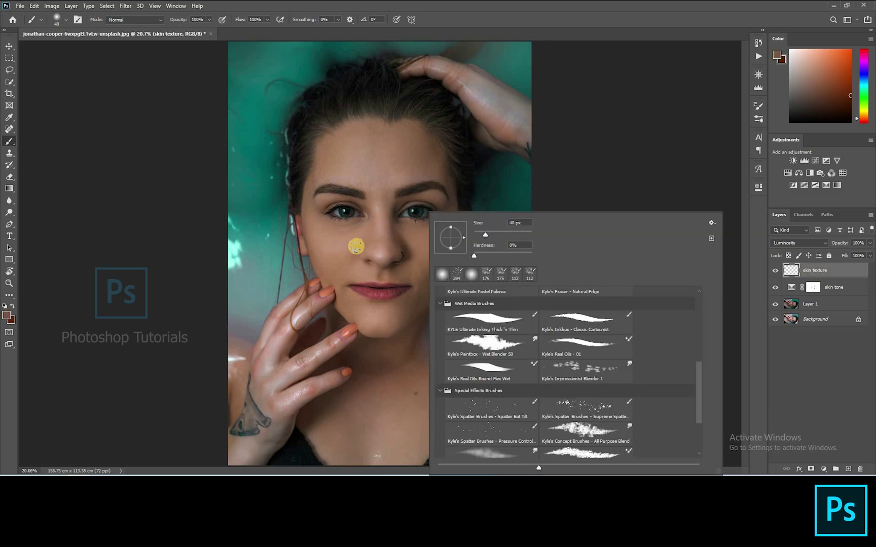
left_click(344, 246)
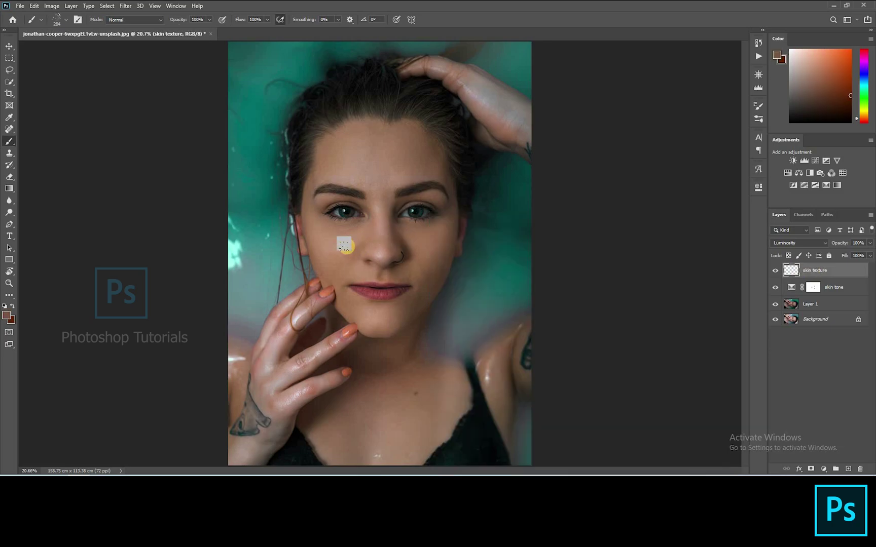
scroll(336, 244, "up", 1)
key("bracketright")
left_click_drag(257, 31, 231, 29)
left_click(326, 248)
key("bracketright")
key("bracketright")
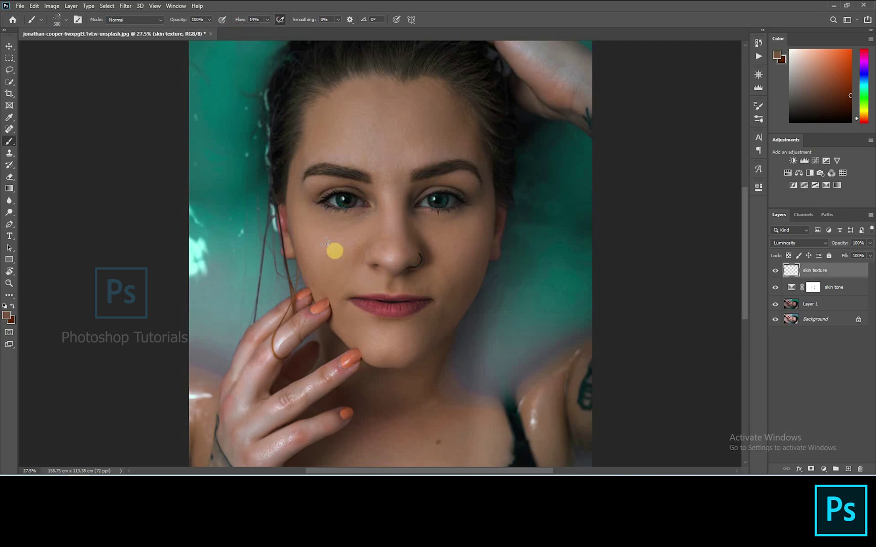
scroll(327, 242, "up", 1)
Dab test freckles beside the nose and across the cheek at 36% flow
left_click(365, 283)
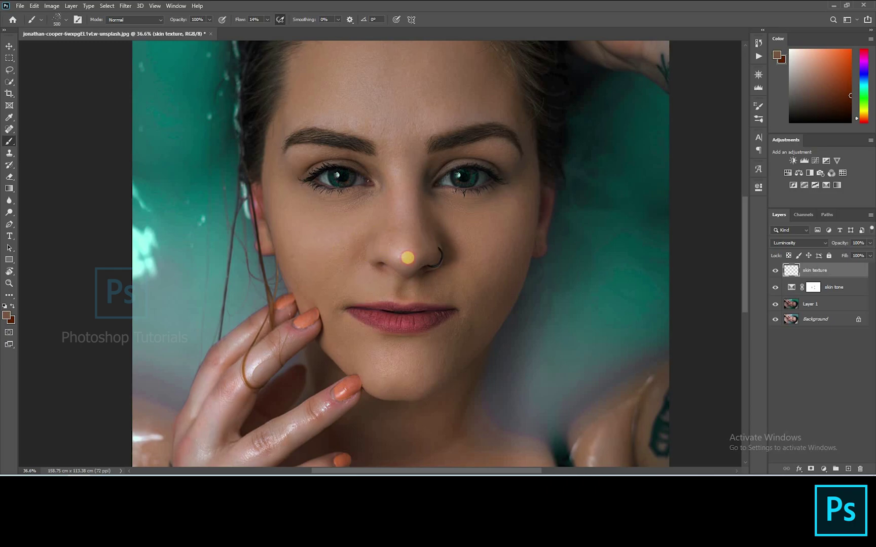
left_click(267, 20)
left_click_drag(265, 30, 276, 29)
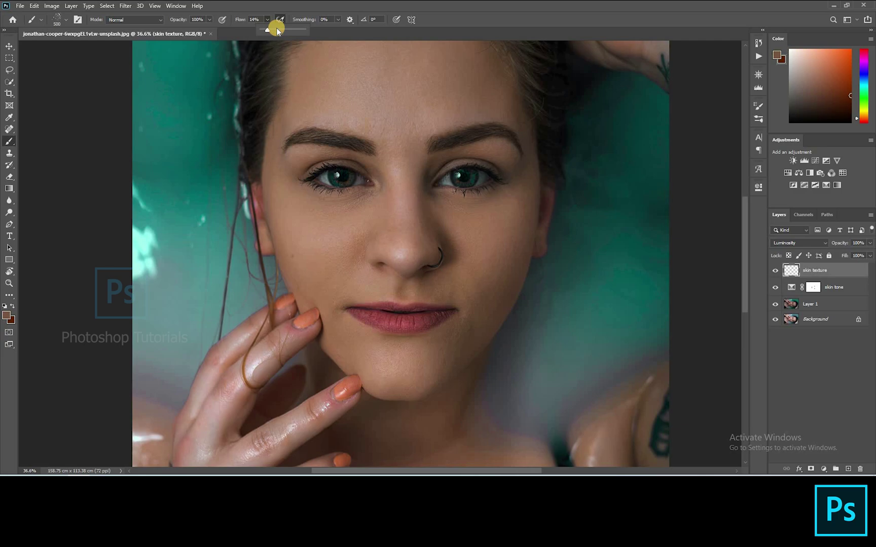
left_click(339, 244)
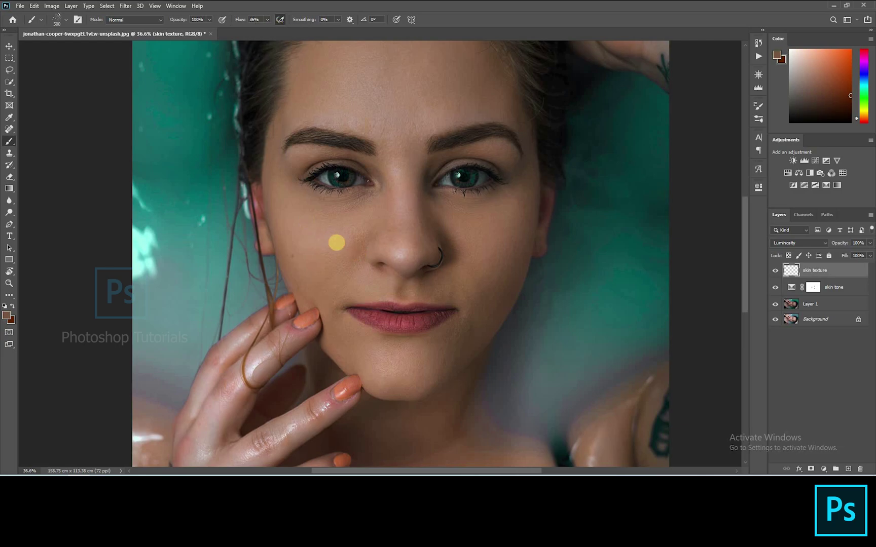
mouse_move(420, 262)
left_mouse_down()
mouse_move(458, 238)
mouse_move(495, 242)
mouse_move(492, 273)
mouse_move(498, 250)
mouse_move(491, 235)
left_mouse_up()
left_click(355, 231)
mouse_move(355, 231)
left_mouse_down()
mouse_move(308, 238)
mouse_move(290, 219)
mouse_move(308, 259)
left_mouse_up()
At 70% flow, scatter freckles across both cheeks and over the nose bridge
left_click_drag(267, 22, 280, 29)
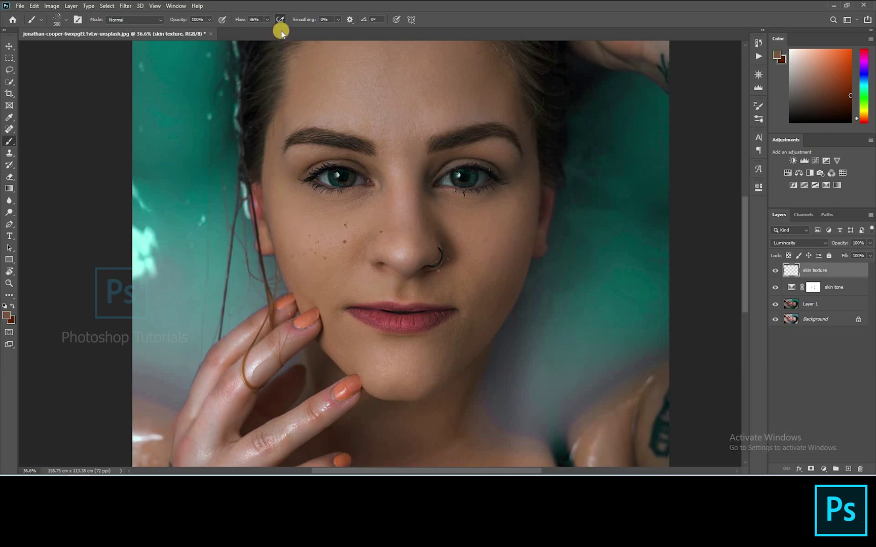
mouse_move(342, 261)
left_mouse_down()
mouse_move(309, 268)
mouse_move(311, 285)
mouse_move(322, 288)
mouse_move(313, 245)
mouse_move(277, 214)
left_mouse_up()
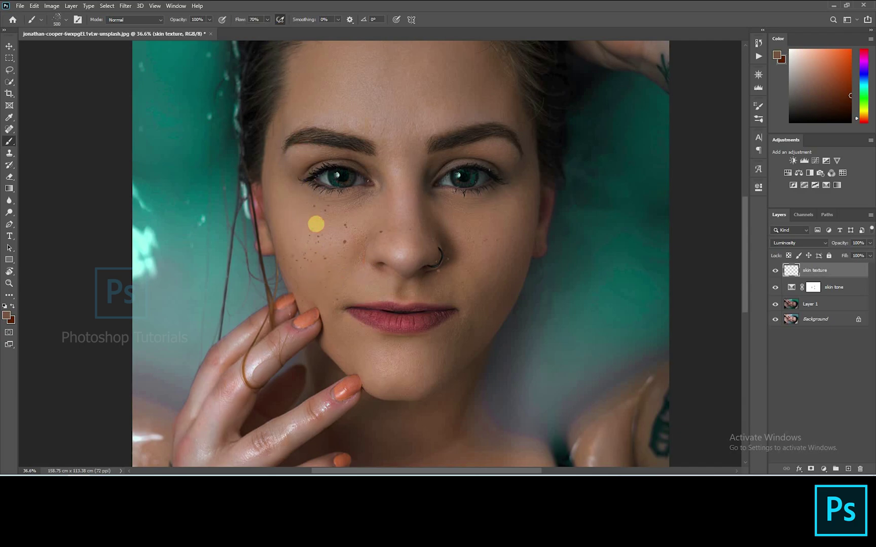
mouse_move(403, 262)
left_mouse_down()
mouse_move(415, 217)
mouse_move(469, 226)
mouse_move(430, 240)
mouse_move(440, 263)
mouse_move(512, 221)
mouse_move(503, 276)
mouse_move(525, 210)
left_mouse_up()
mouse_move(528, 260)
left_mouse_down()
mouse_move(502, 321)
mouse_move(510, 228)
left_mouse_up()
left_click(475, 290)
left_click(519, 225)
left_click(519, 249)
Dab darker red-brown freckles on the right cheek and beside the nose
left_click(854, 100)
left_click(502, 298)
left_click(457, 250)
left_click(411, 215)
left_click(335, 239)
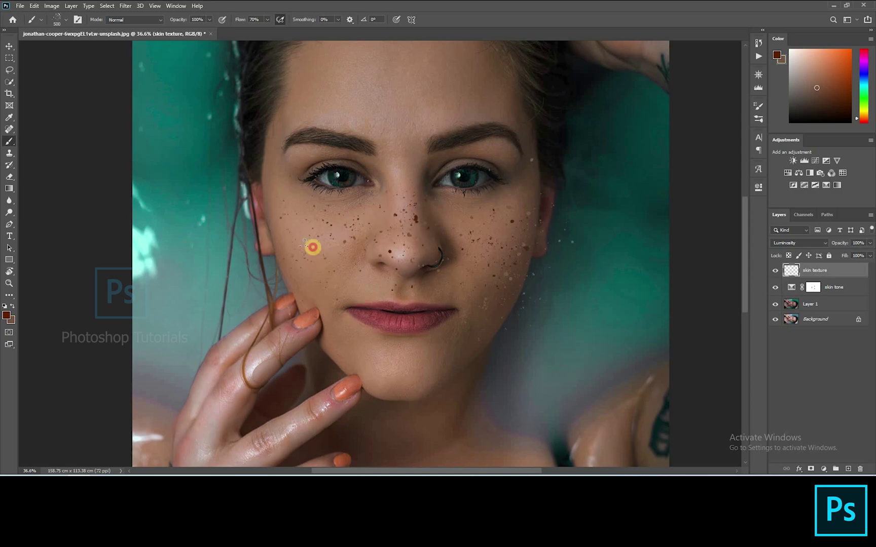
Dab faint 13%-flow freckles on the left cheek, between the eyes and on the right cheek
left_click_drag(267, 20, 241, 31)
left_click(314, 229)
scroll(401, 165, "down", 2)
left_click(408, 177)
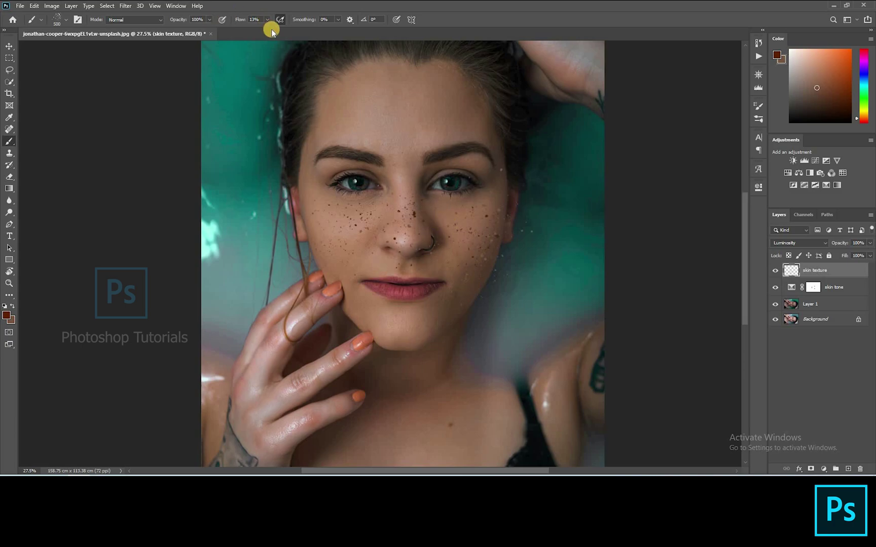
left_click(452, 207)
Set brush flow to 54% and add a white layer mask to the skin texture layer
left_click_drag(267, 19, 269, 21)
key("shift+5")
key("shift+4")
scroll(471, 263, "up", 2)
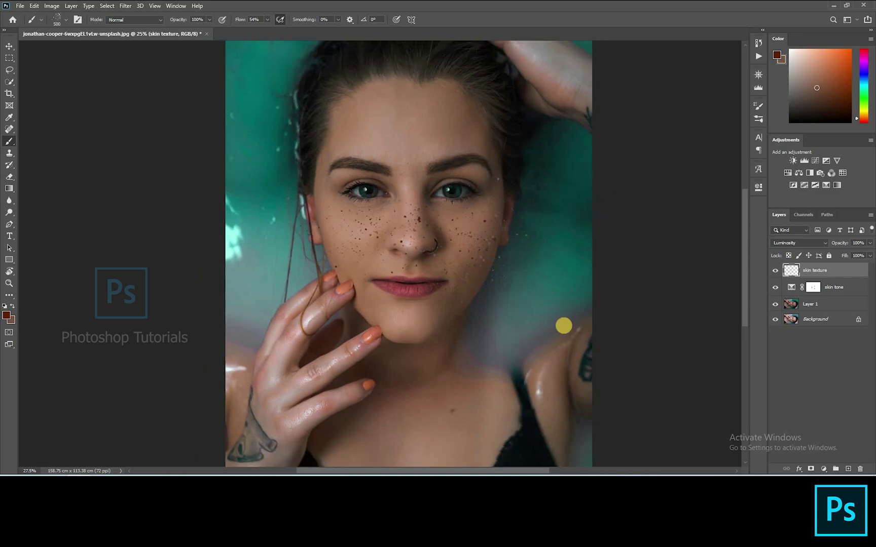
left_click(811, 469)
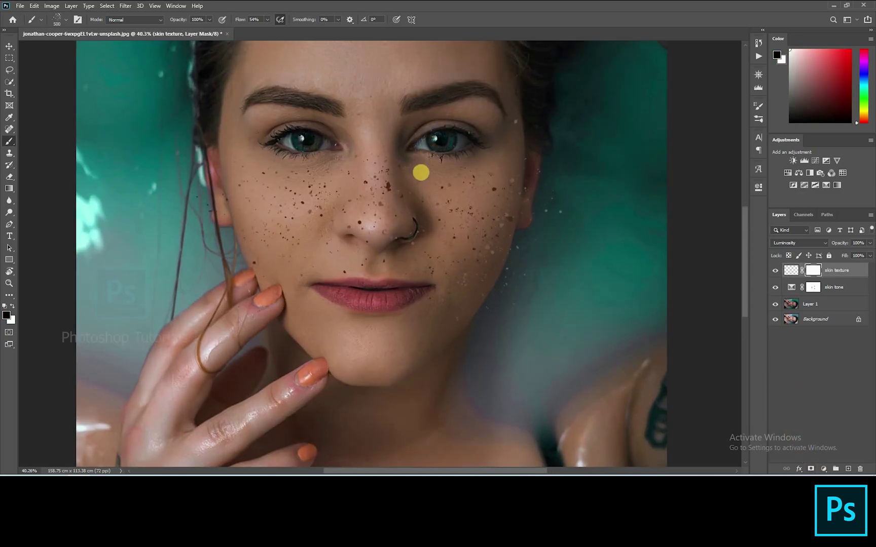
Mask out stray specks near the right temple and ear with a 200 brush at 36% flow
key("bracketleft")
key("bracketleft")
key("bracketleft")
key("shift+3")
key("shift+6")
left_click(521, 148)
mouse_move(521, 148)
left_mouse_down()
mouse_move(536, 180)
mouse_move(540, 227)
mouse_move(559, 175)
mouse_move(527, 274)
mouse_move(561, 137)
left_mouse_up()
Mask freckles off the jaw, chin and lower face, then lower the layer opacity to about 50%
key("bracketright")
left_click(462, 359)
mouse_move(462, 359)
left_mouse_down()
mouse_move(510, 287)
mouse_move(430, 301)
mouse_move(364, 260)
left_mouse_up()
left_click(430, 233)
mouse_move(430, 233)
left_mouse_down()
mouse_move(356, 285)
mouse_move(442, 281)
mouse_move(453, 311)
left_mouse_up()
key("bracketright")
left_click(348, 277)
left_click_drag(835, 244, 792, 242)
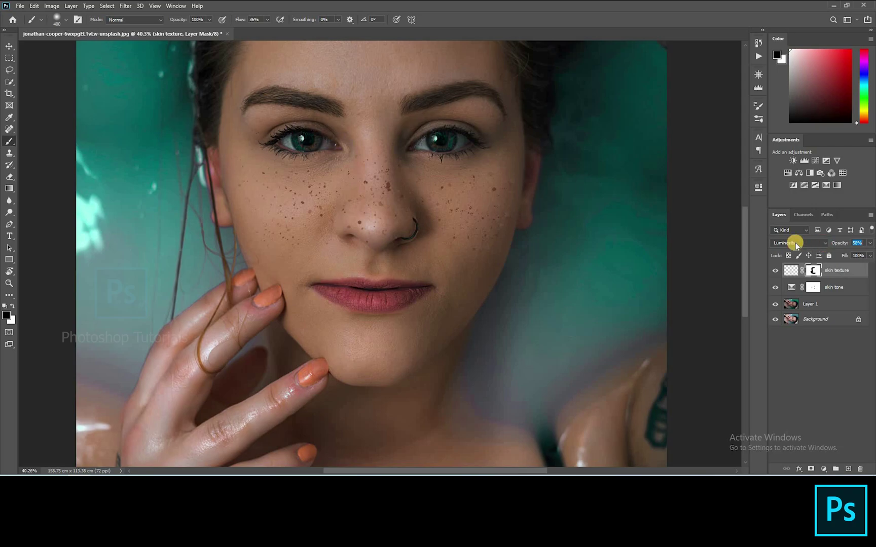